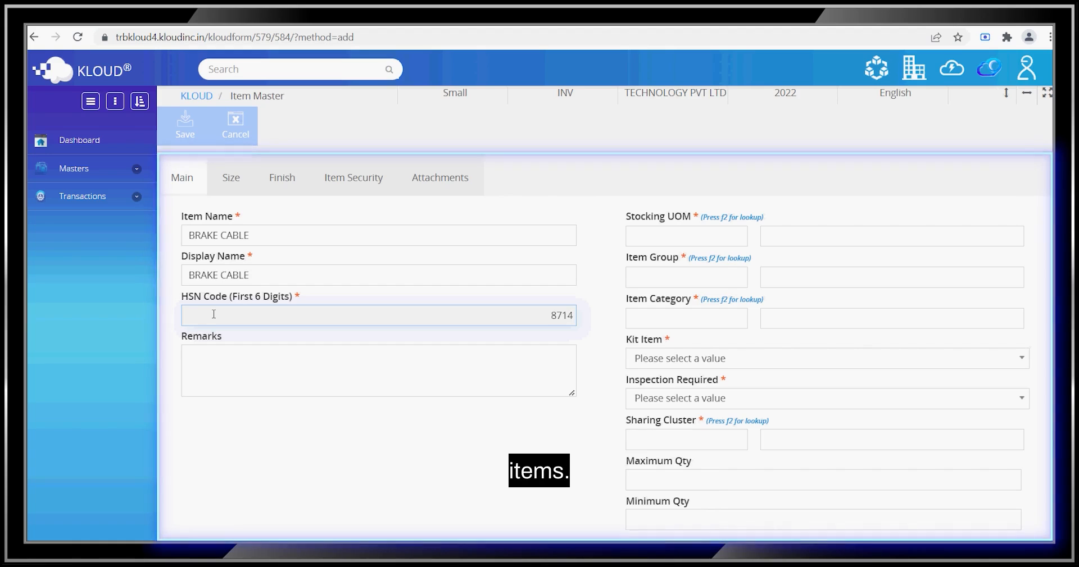
Complete the HSN code as 871494 and enter HEAVY DUTY CABLE as the item's remarks
type("94")
left_click(224, 378)
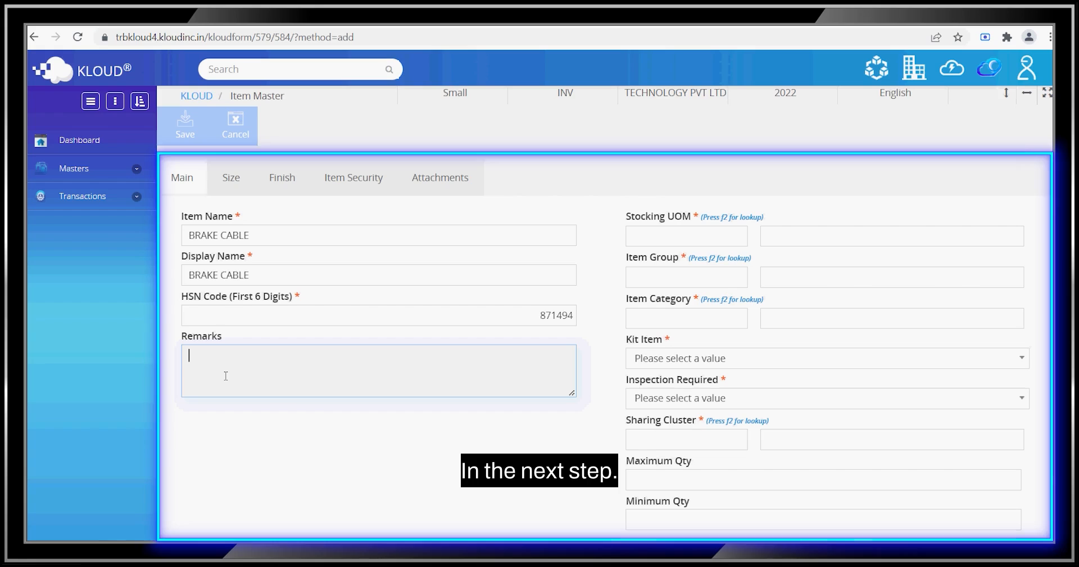
type("HEA")
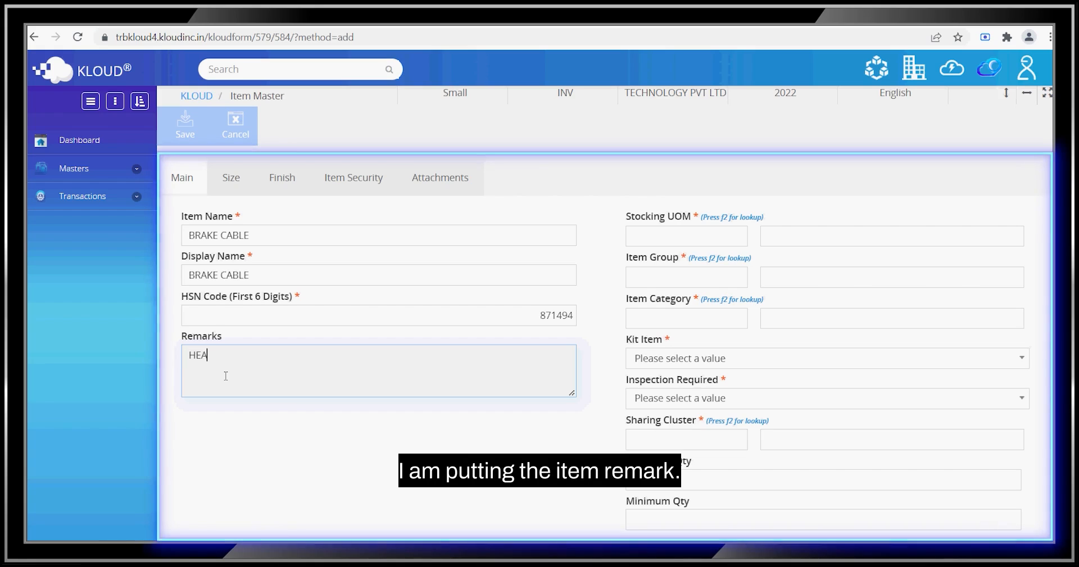
type("VY")
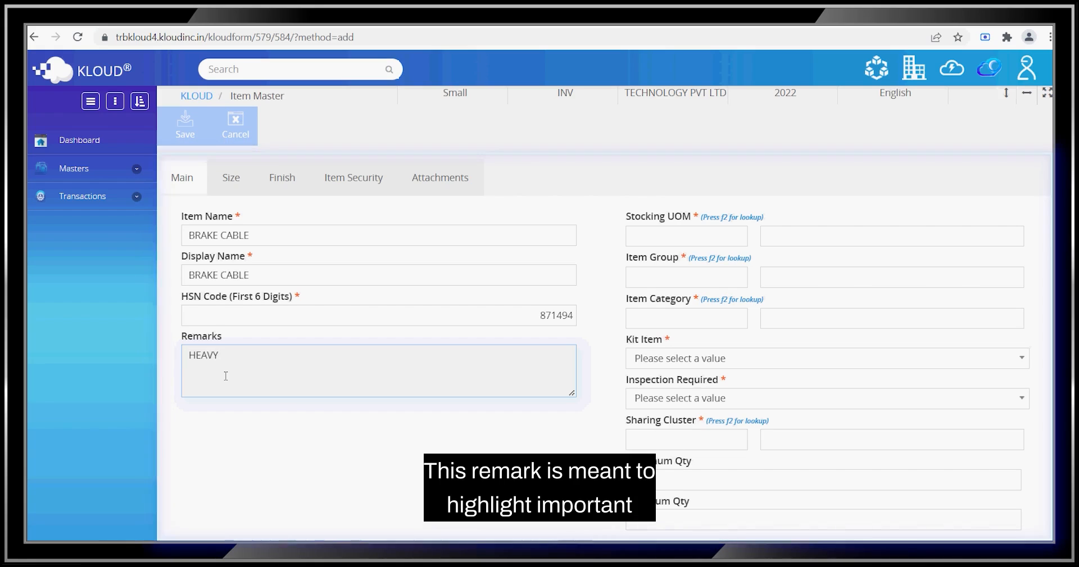
type(" DUTY CABLE")
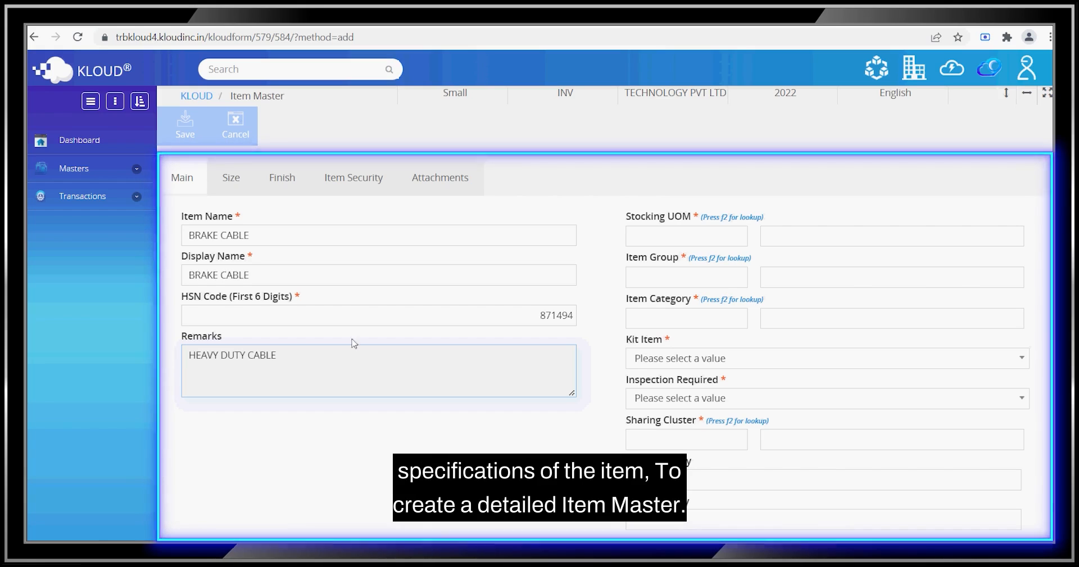
Look up and assign 601 (PCS) as the stocking UOM and GEN (General) as the item group
left_click(637, 237)
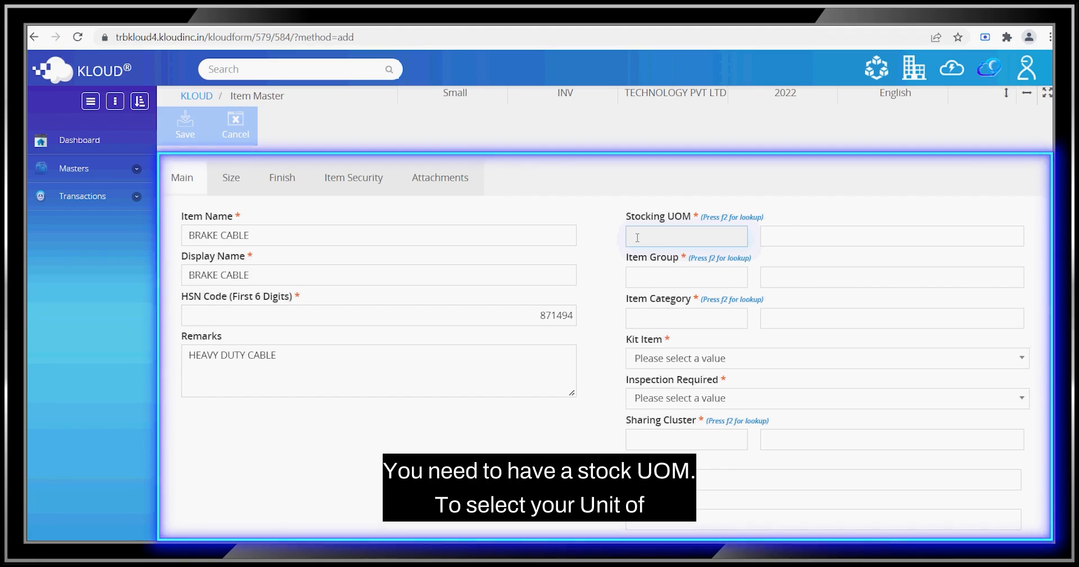
key("F2")
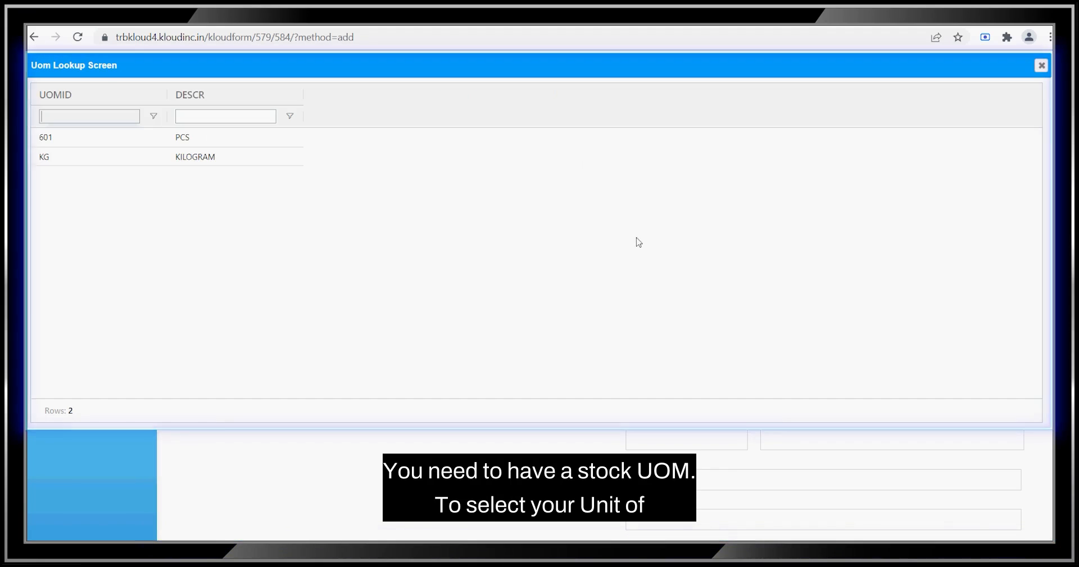
left_click(218, 139)
left_click(688, 273)
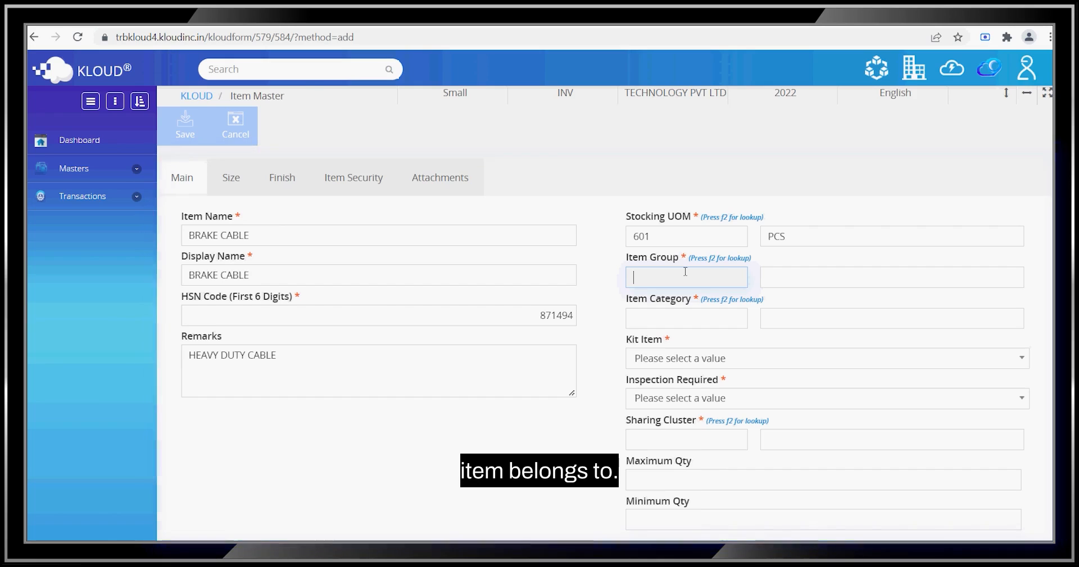
key("F2")
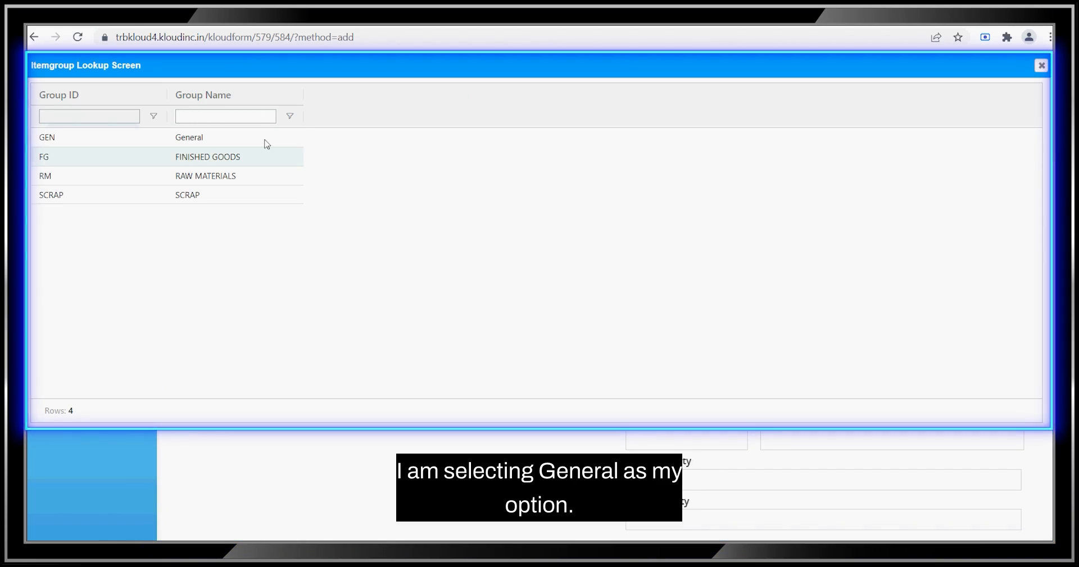
double_click(248, 137)
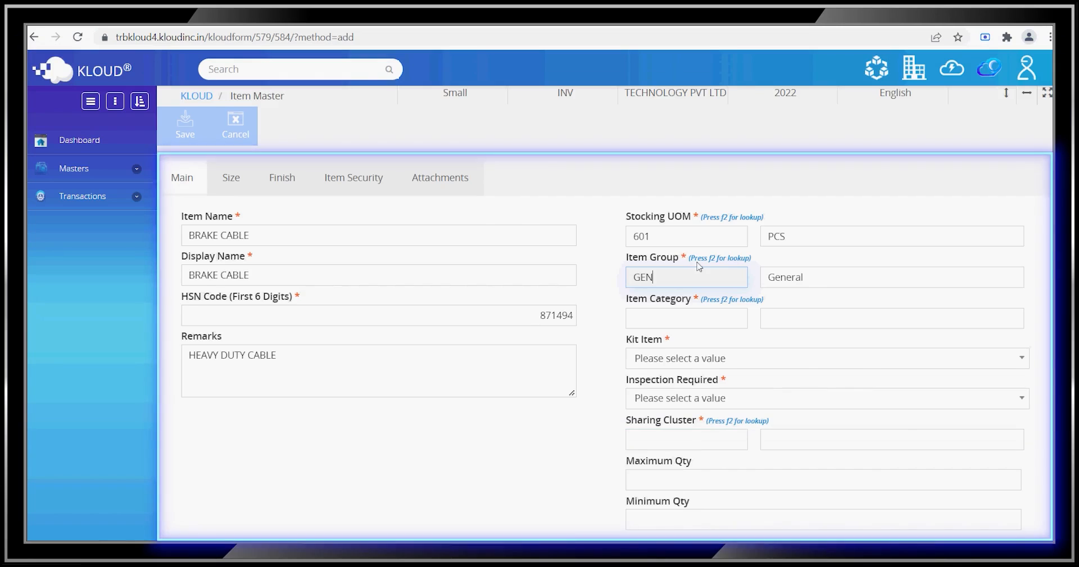
Set the item category to GEN (General), Kit Item to NO and Inspection Required to YES
left_click(663, 313)
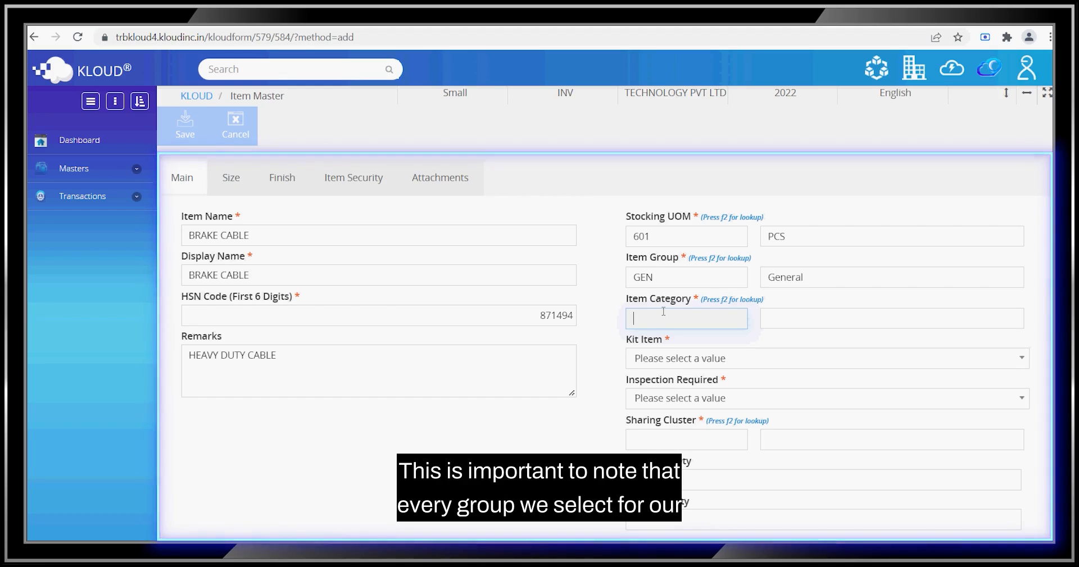
key("F2")
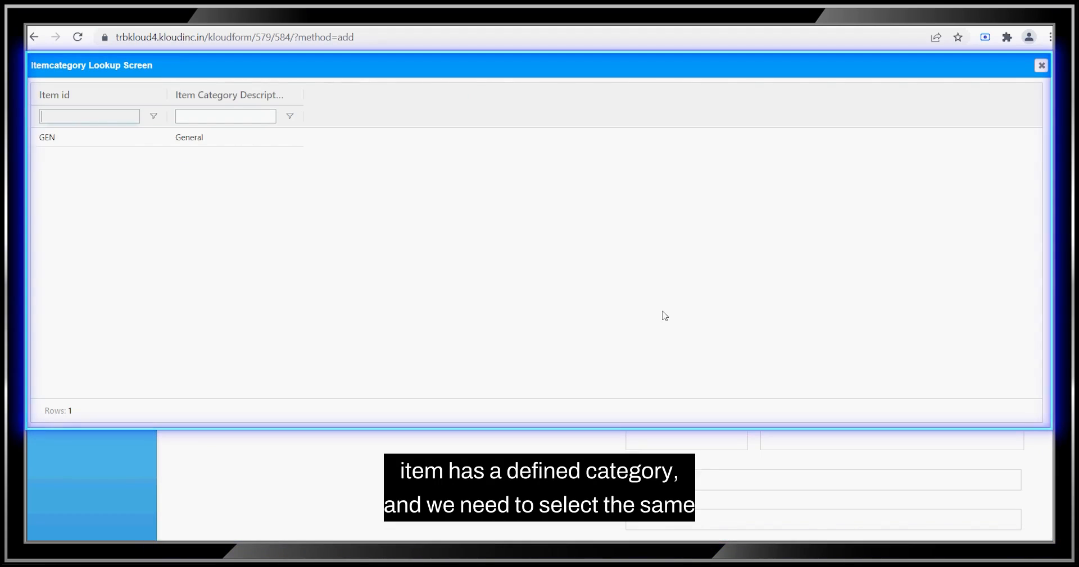
double_click(271, 140)
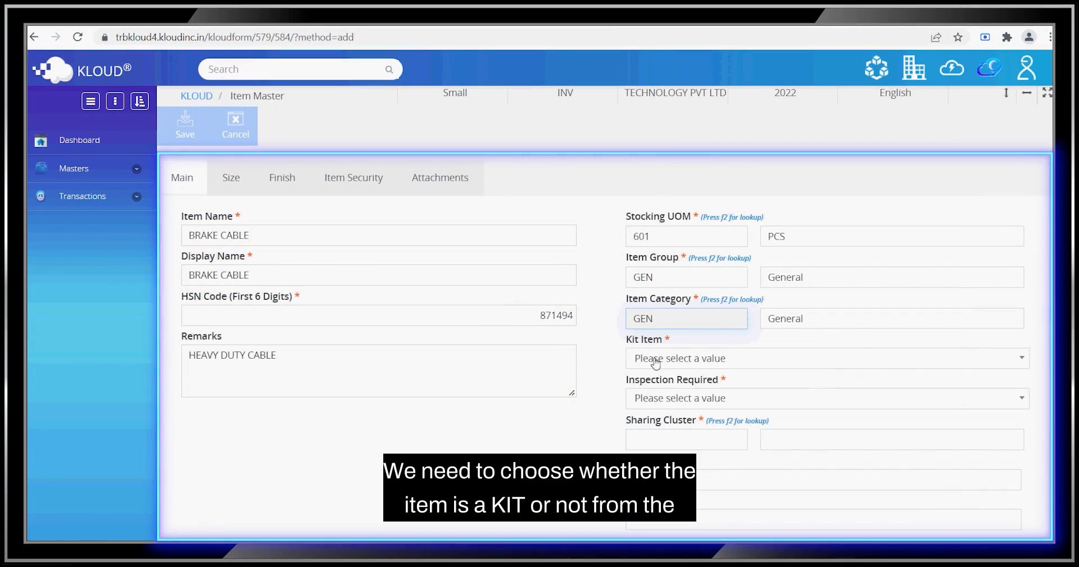
left_click(661, 360)
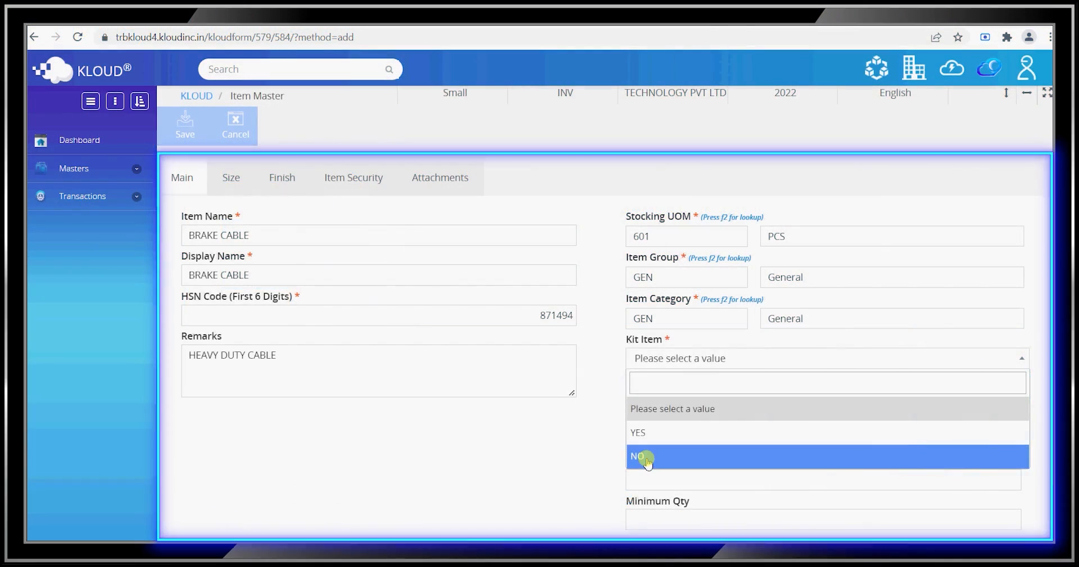
left_click(645, 458)
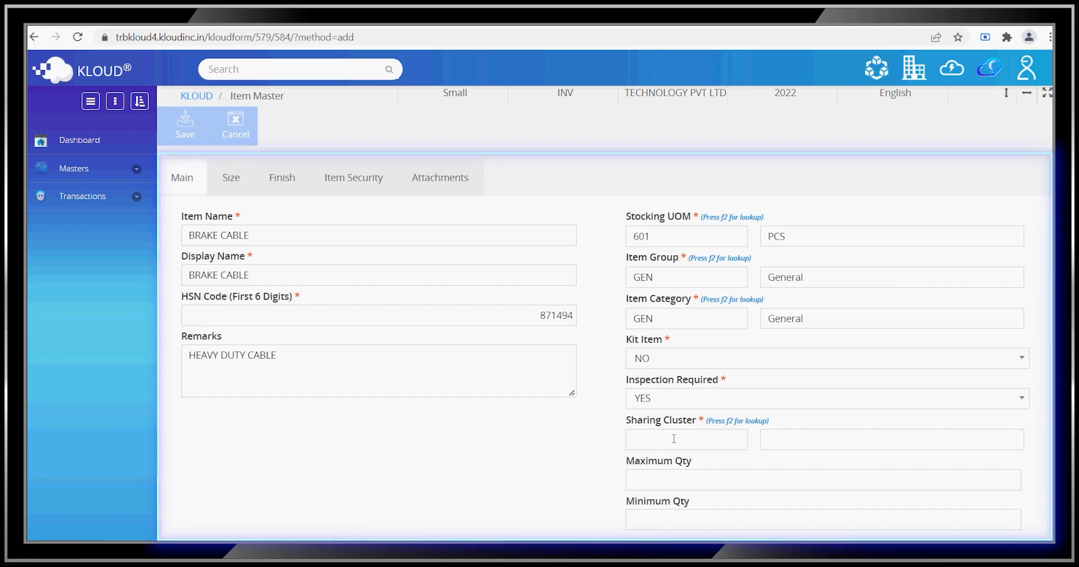
Set the sharing cluster to SHARE (SHARE BY ALL), with a maximum quantity of 1000 and a minimum quantity of 100
left_click(673, 439)
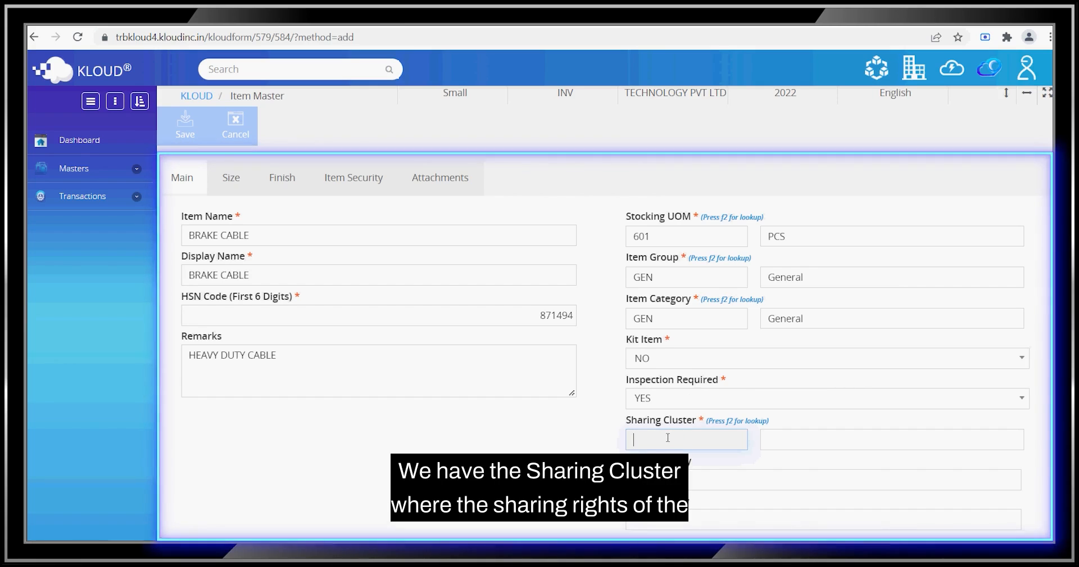
key("F2")
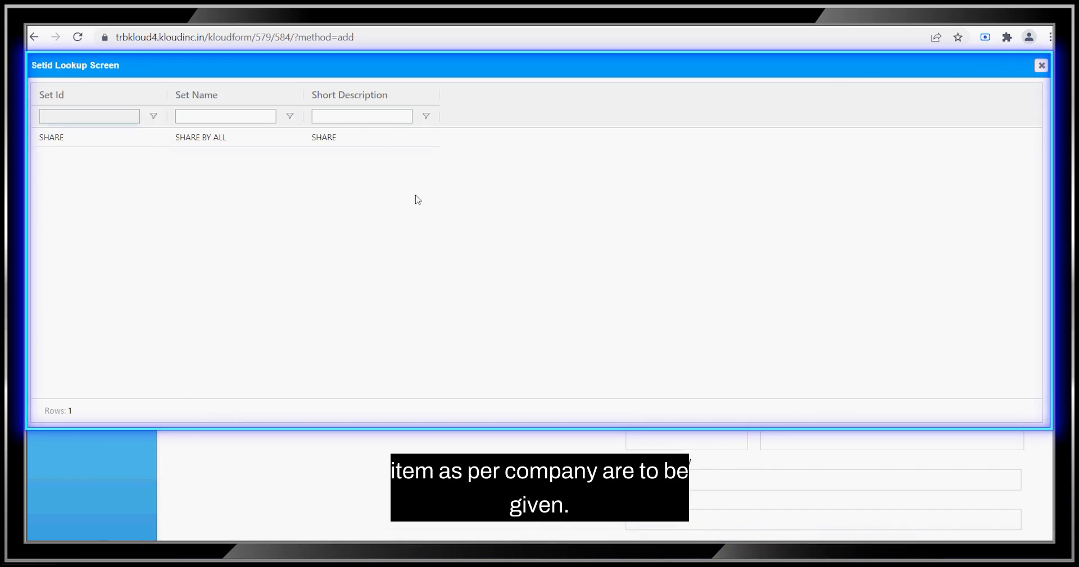
double_click(378, 141)
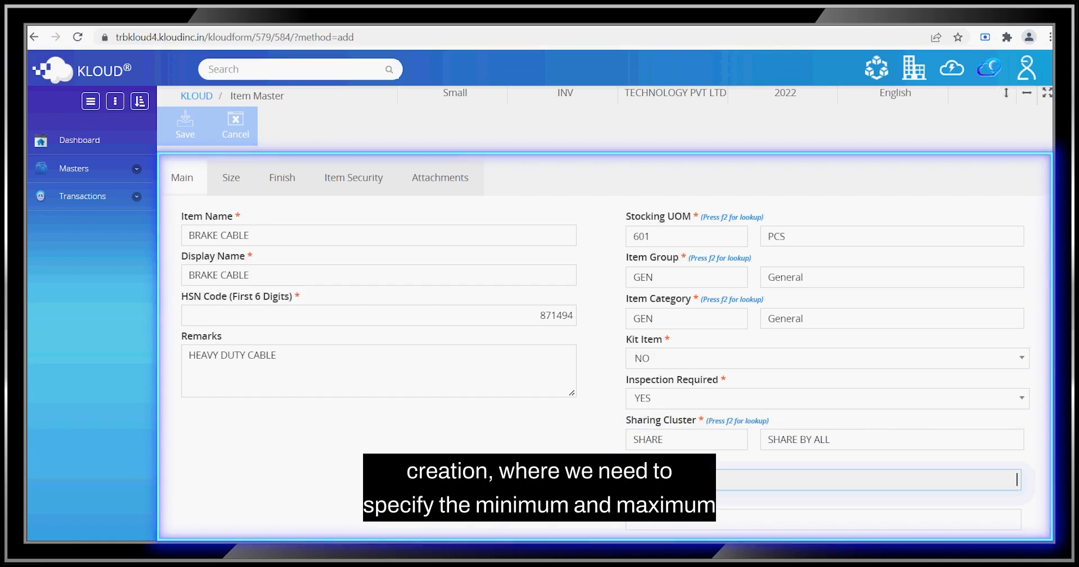
type("000")
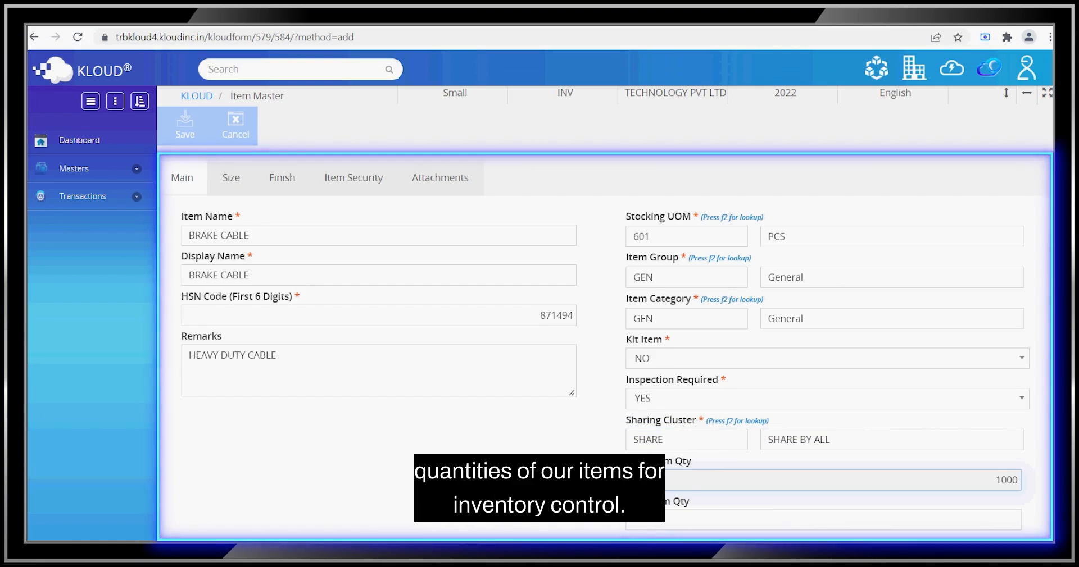
left_click(669, 528)
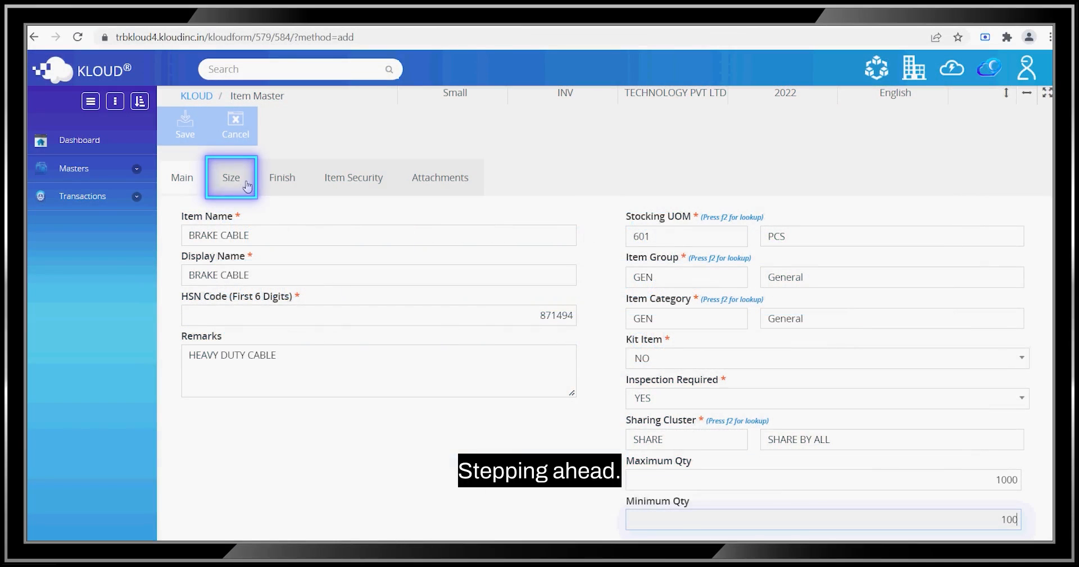
Define the item size 6MM X 5MM with last HSN digits 00, maximum quantity 1000 and minimum quantity 100
left_click(238, 184)
left_click(246, 235)
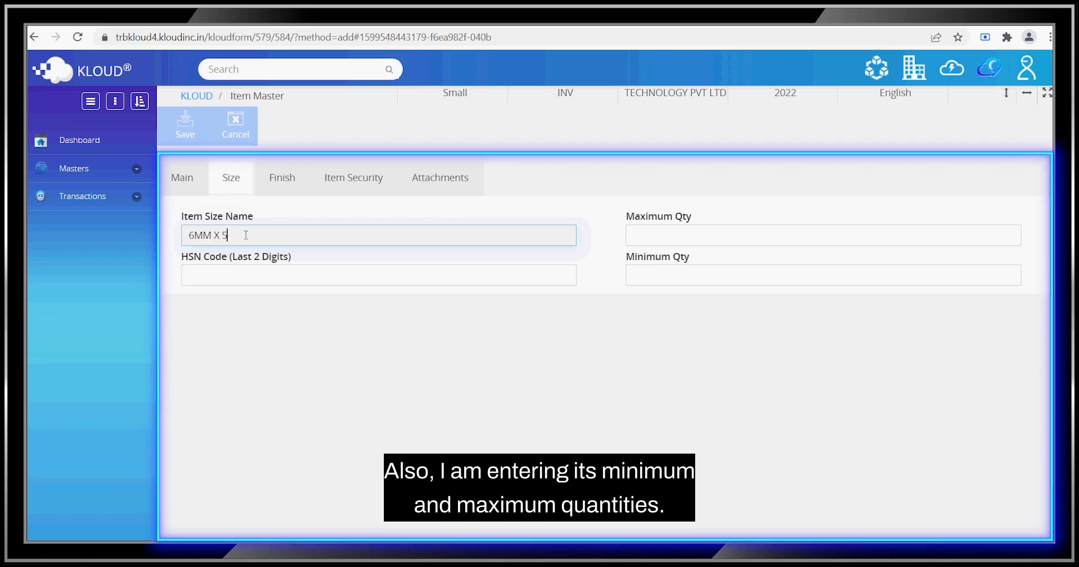
left_click(236, 272)
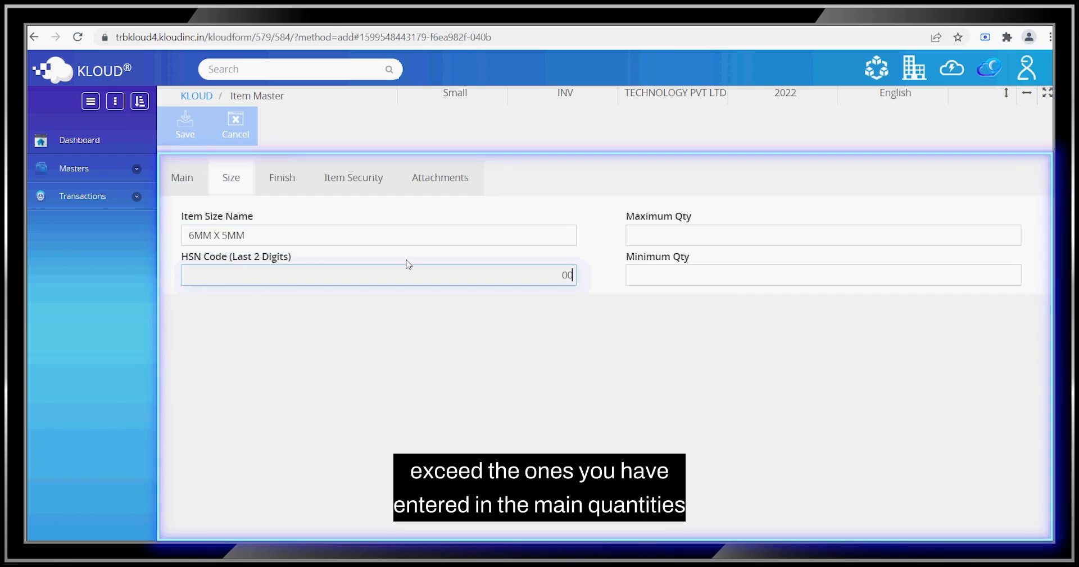
left_click(665, 232)
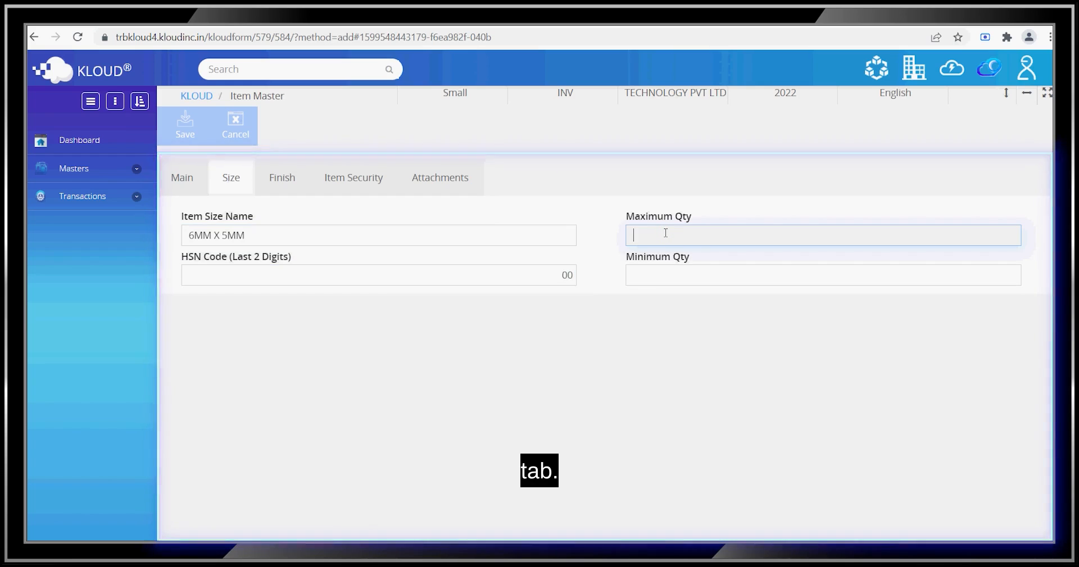
type("1000")
left_click(638, 277)
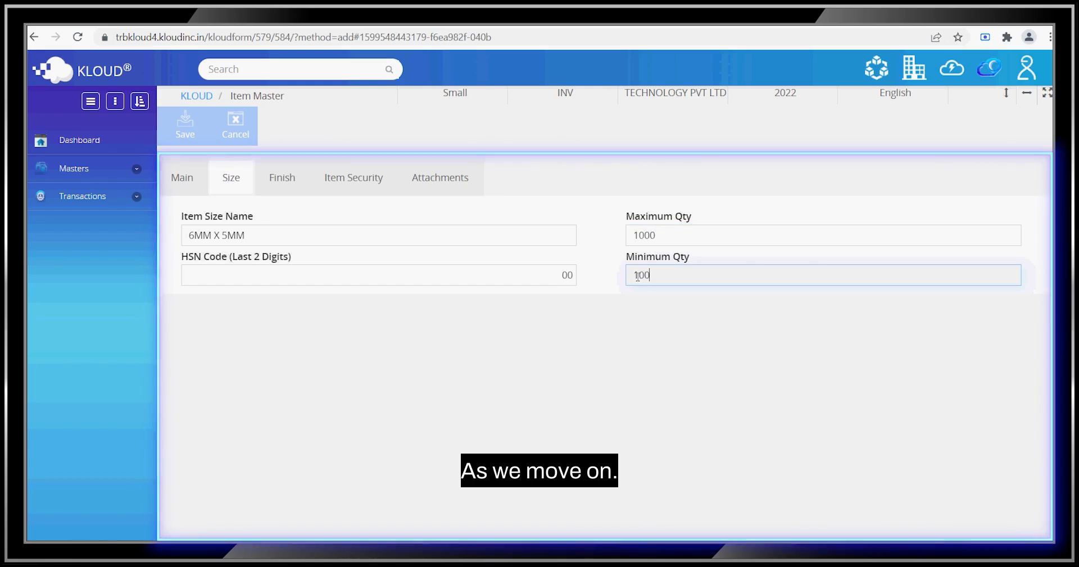
Enter BRAKE CABLE as both the finish name and the item details in the Finish section
left_click(282, 178)
left_click(241, 237)
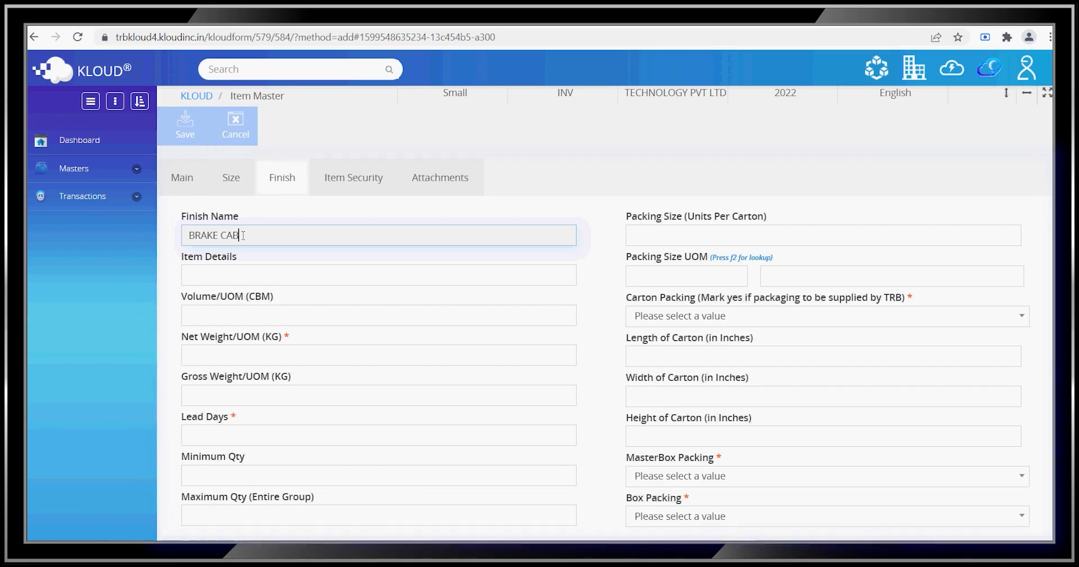
left_click(208, 269)
type("BRAKE CABLE")
Set the finish's volume to 0.00013 CBM, net weight to .016 kg and gross weight to .01633 kg
left_click(208, 315)
type("0.00013")
left_click(224, 352)
left_click(320, 396)
type(".01633")
Set the finish's lead days to 20, minimum quantity to 100 and maximum group quantity to 1000
left_click(294, 436)
type("20")
left_click(268, 474)
type("100")
left_click(251, 514)
type("1000")
Set the packing size to 1 unit per carton with UOM 601 (PCS), and set Carton Packing to NO
left_click(671, 236)
type("1")
left_click(671, 274)
key("F2")
left_click(260, 141)
left_click(660, 315)
left_click(652, 411)
Set the carton length to 15, width to 10 and height to 5 inches, and choose the MasterBox Packing and Box Packing options
left_click(675, 359)
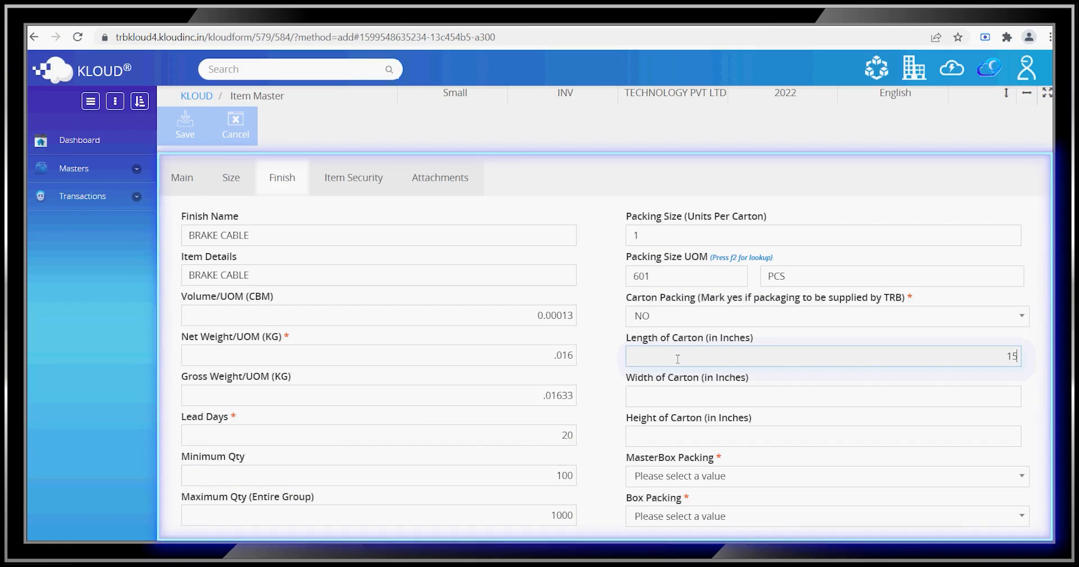
left_click(671, 399)
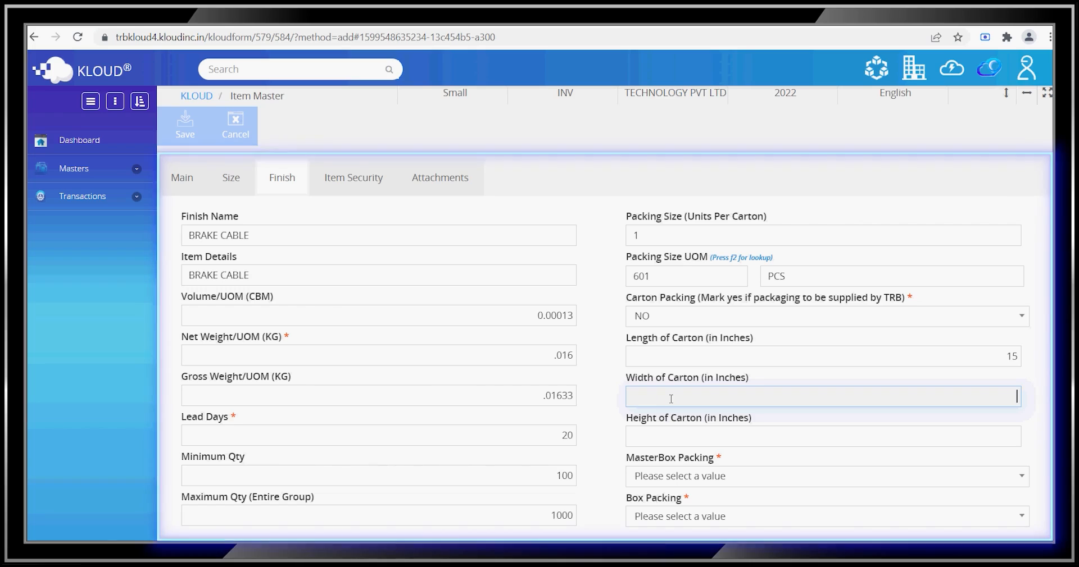
left_click(663, 436)
left_click(663, 476)
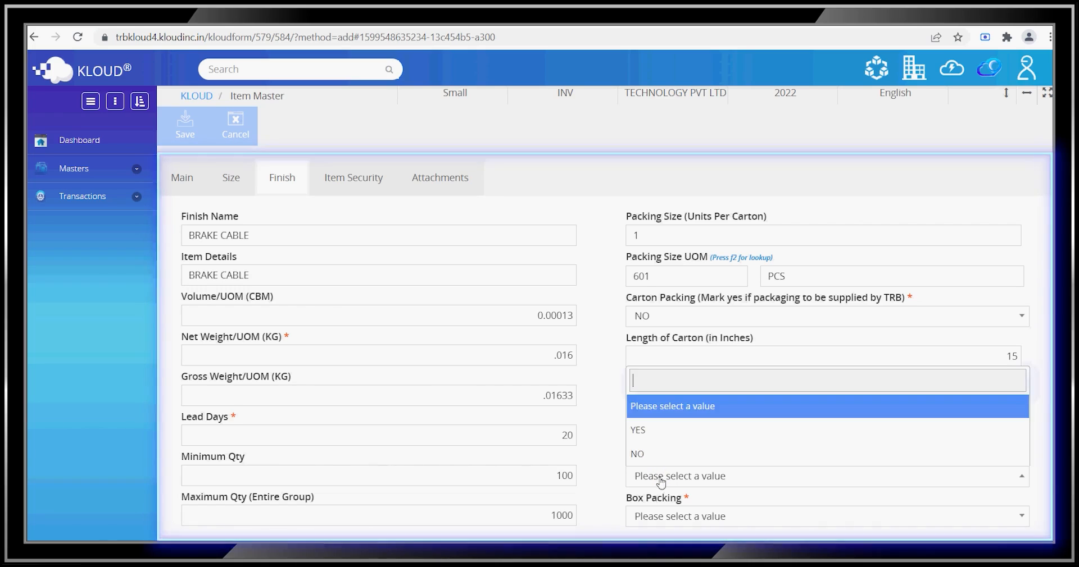
left_click(662, 494)
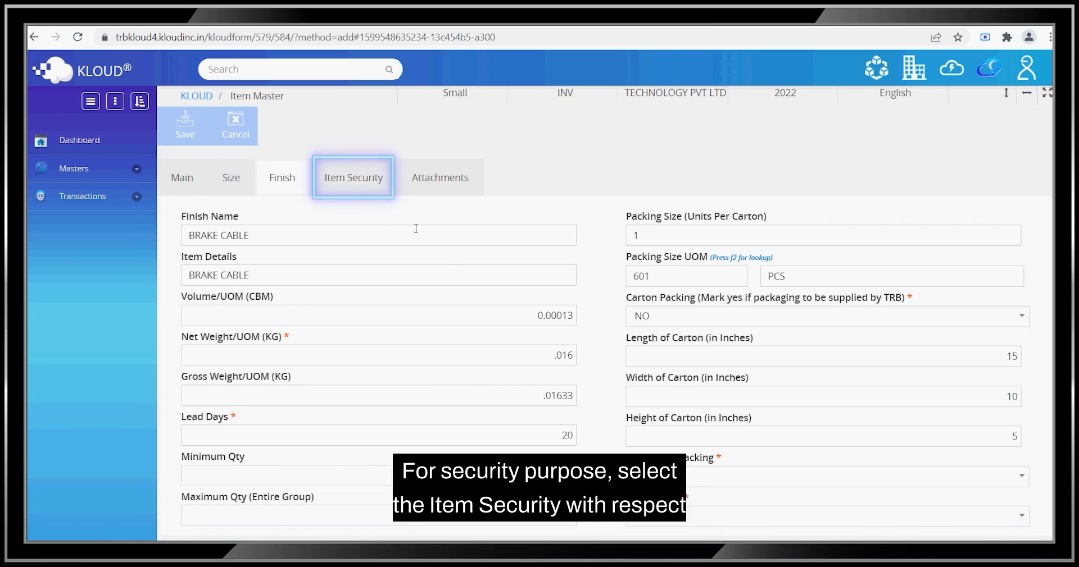
Assign BICYCLEPAR as the item's security group
left_click(353, 185)
left_click(334, 239)
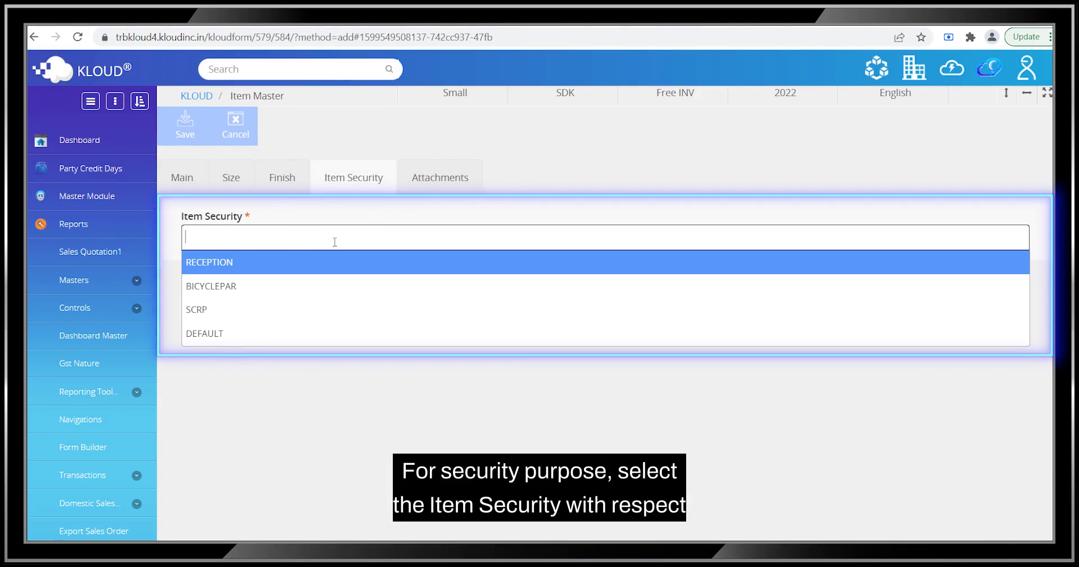
left_click(286, 287)
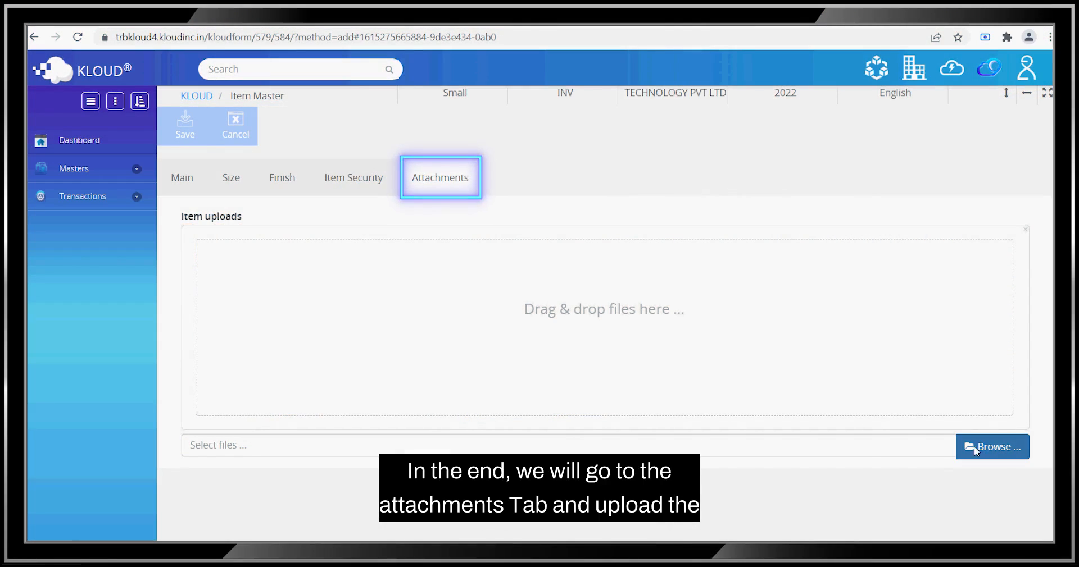
Upload BRAKE_CABLE.jpg from the Desktop as the item's attachment and save the item master
left_click(975, 451)
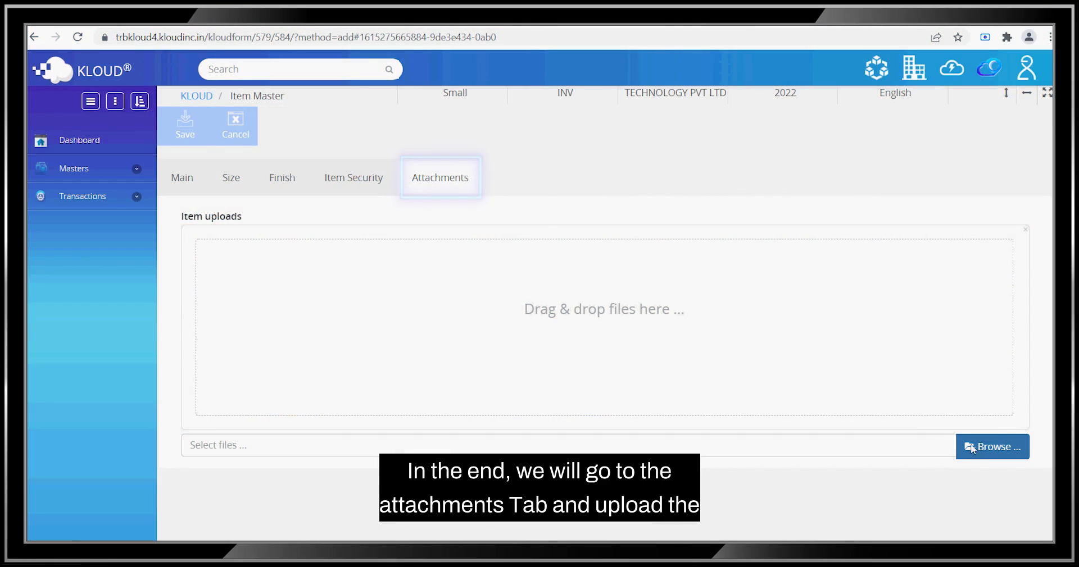
type("BR")
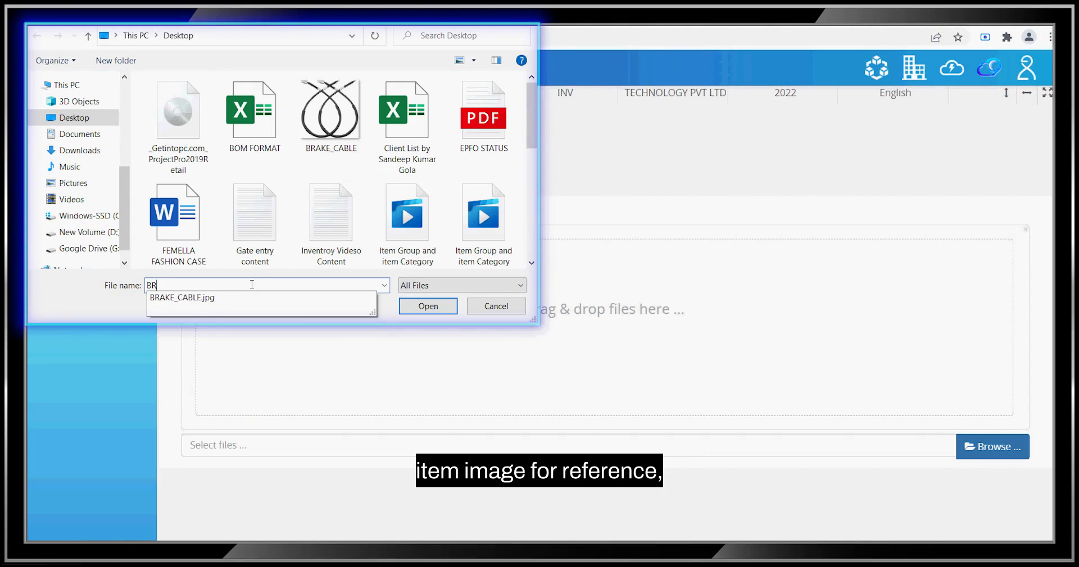
left_click(197, 297)
left_click(412, 308)
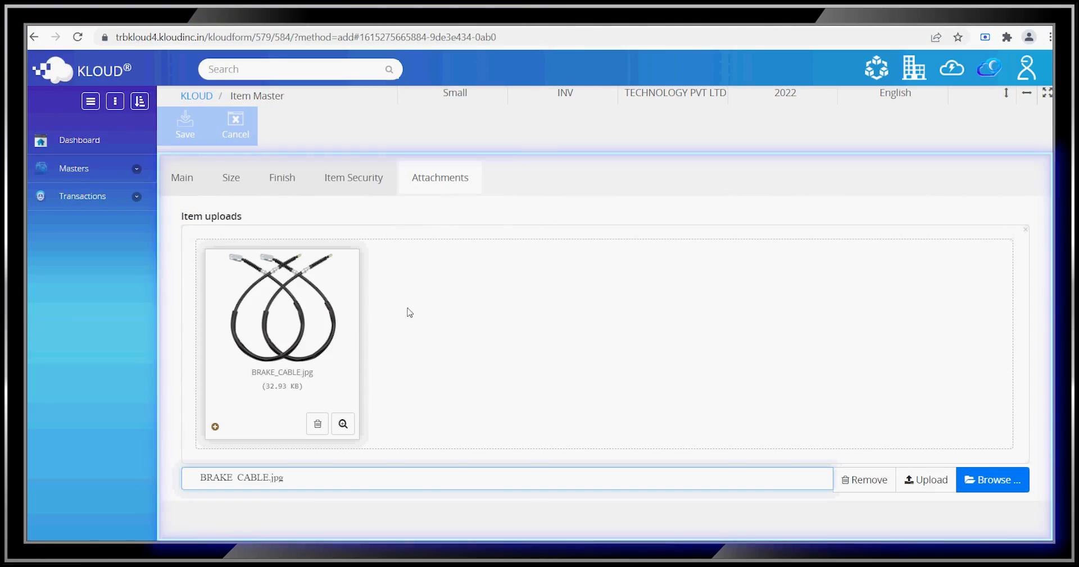
left_click(904, 479)
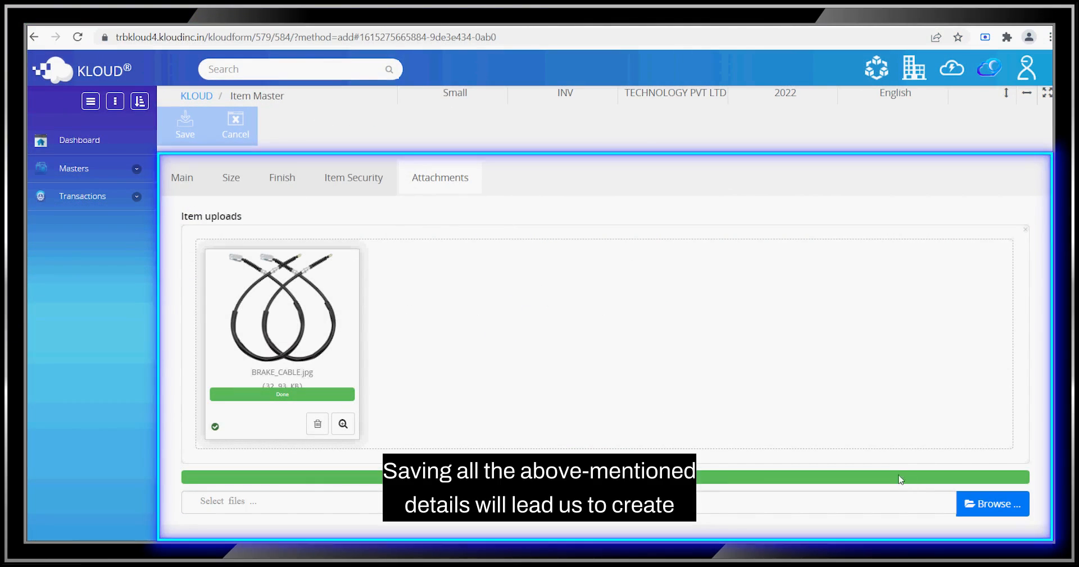
left_click(187, 129)
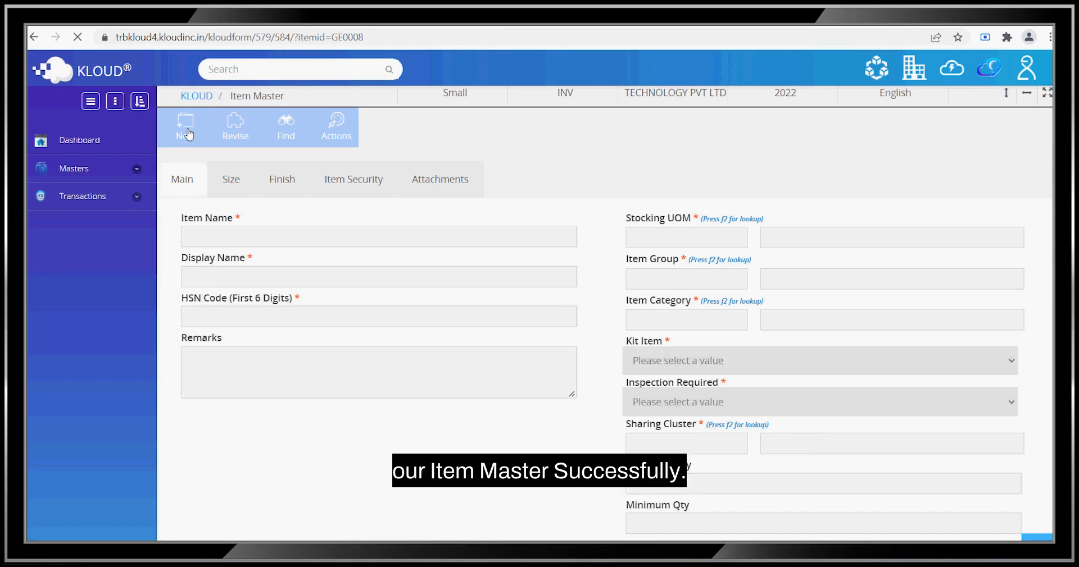
Find the saved BRAKE CABLE item record, open it for revision and save it again
left_click(286, 140)
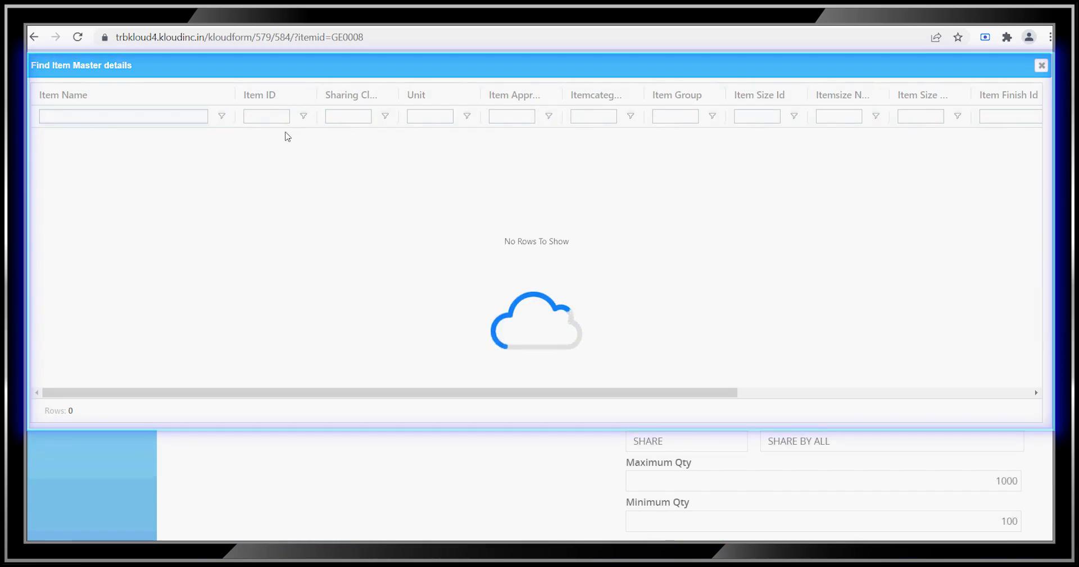
double_click(171, 163)
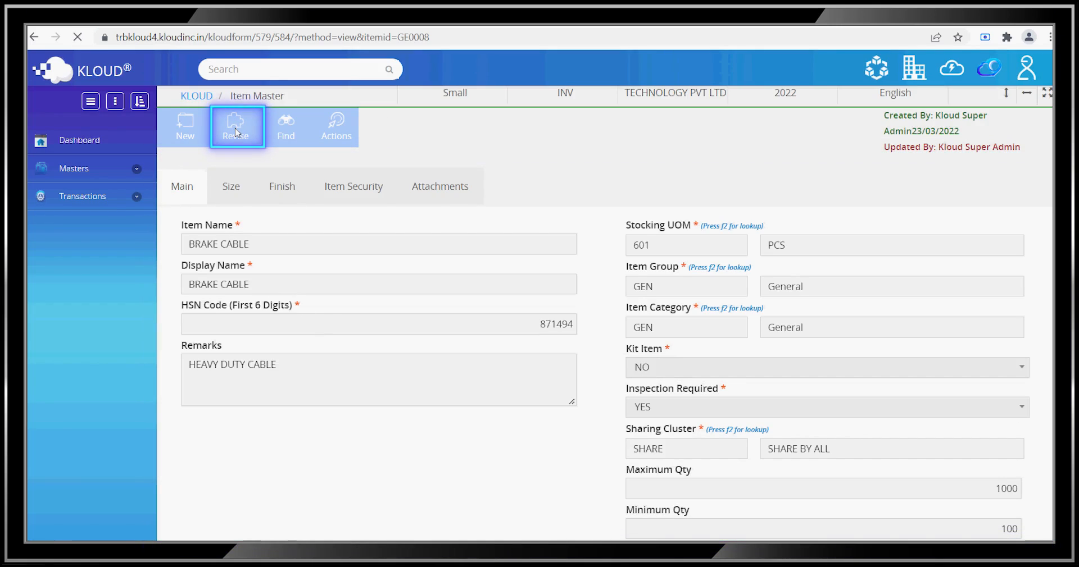
left_click(235, 133)
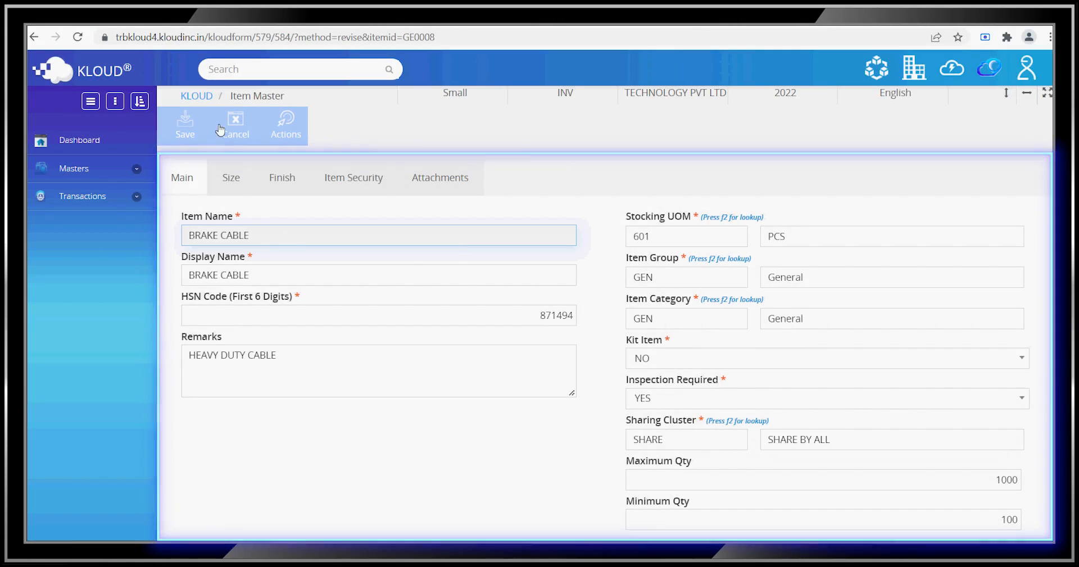
left_click(190, 129)
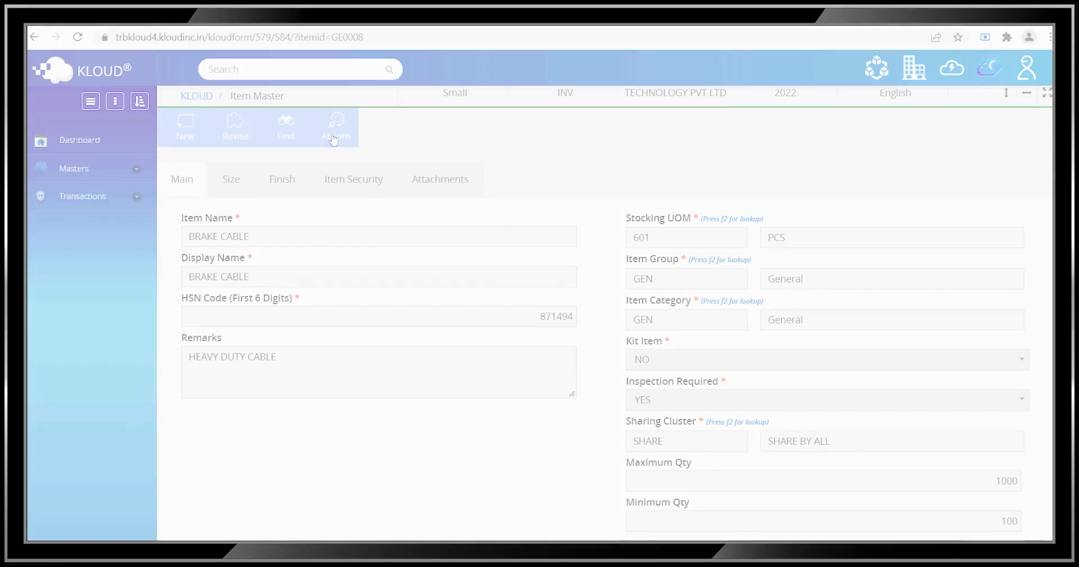
Open the workflow history of the BRAKE CABLE item
left_click(337, 136)
left_click(359, 157)
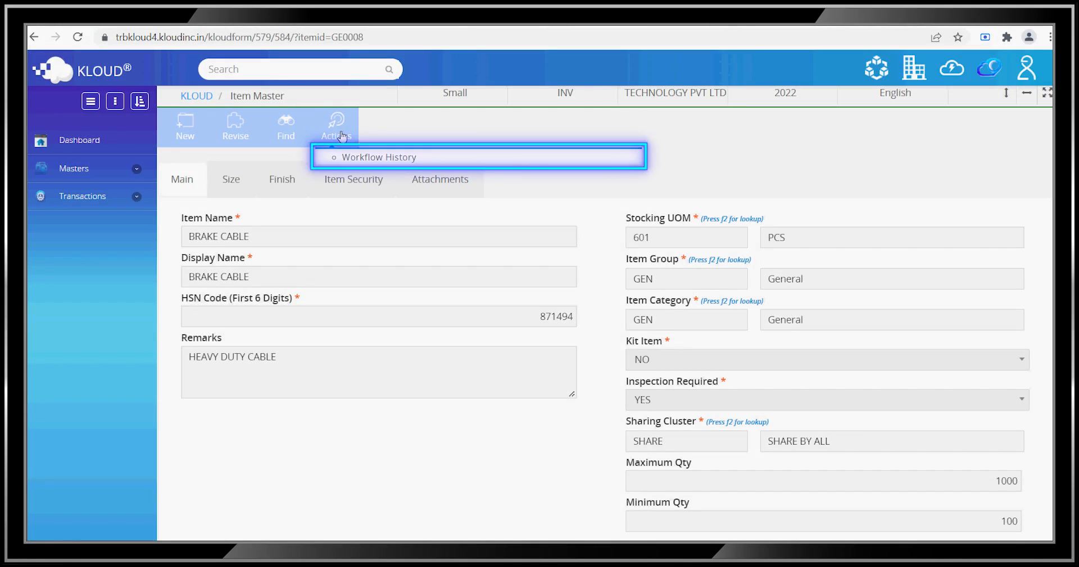